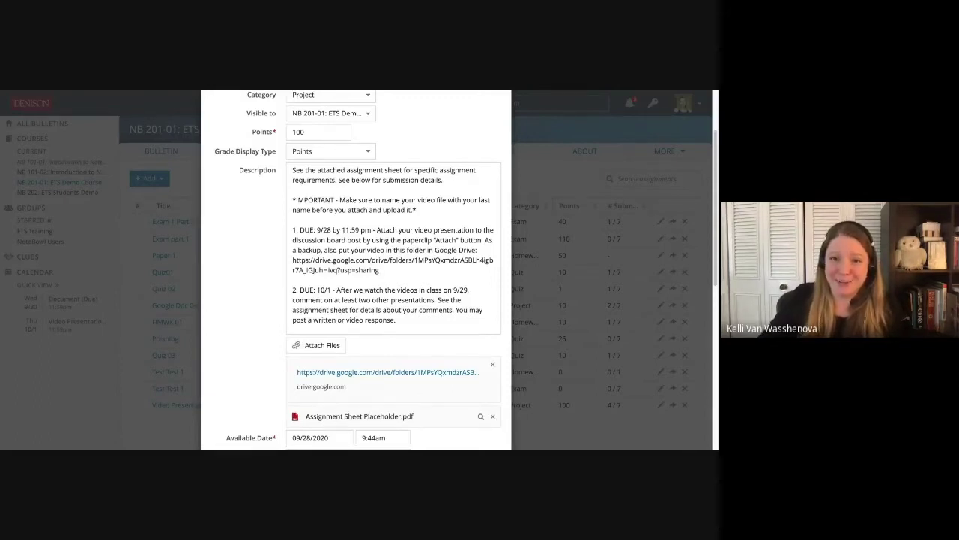
# - Add the paragraph "We will view these during class on 9/29." below the 9/28 instructions in the assignment description and save the assignment
pyautogui.click(292, 230)
pyautogui.moveTo(292, 229); pyautogui.dragTo(380, 270)
pyautogui.click(380, 270)
pyautogui.moveTo(293, 290); pyautogui.dragTo(396, 319)
pyautogui.click(314, 240)
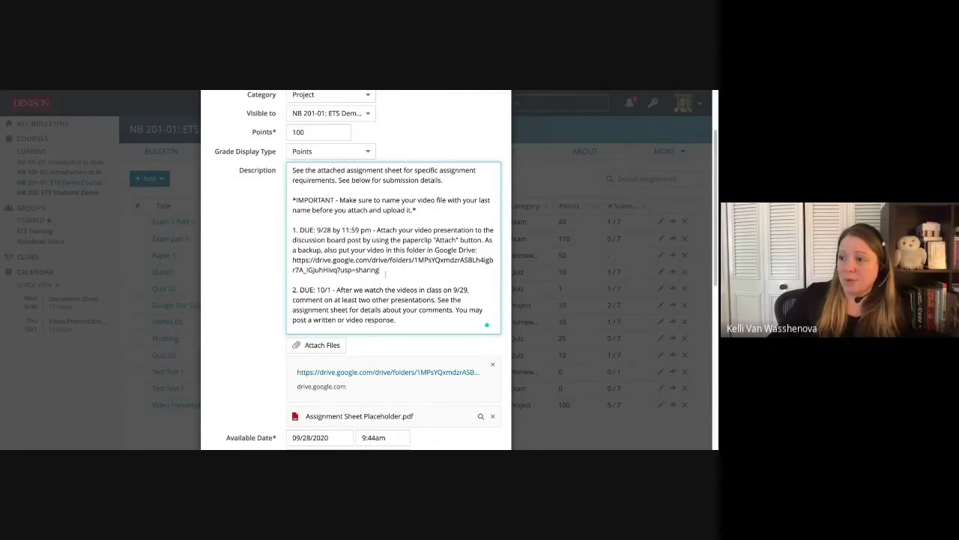
pyautogui.press('Return')
pyautogui.press('Return')
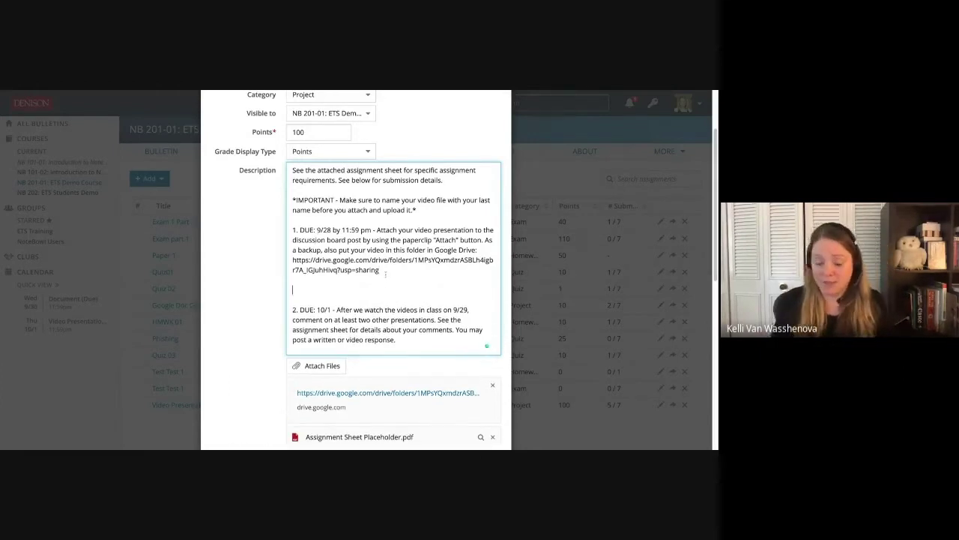
pyautogui.write('We will view these during class on 9/29.')
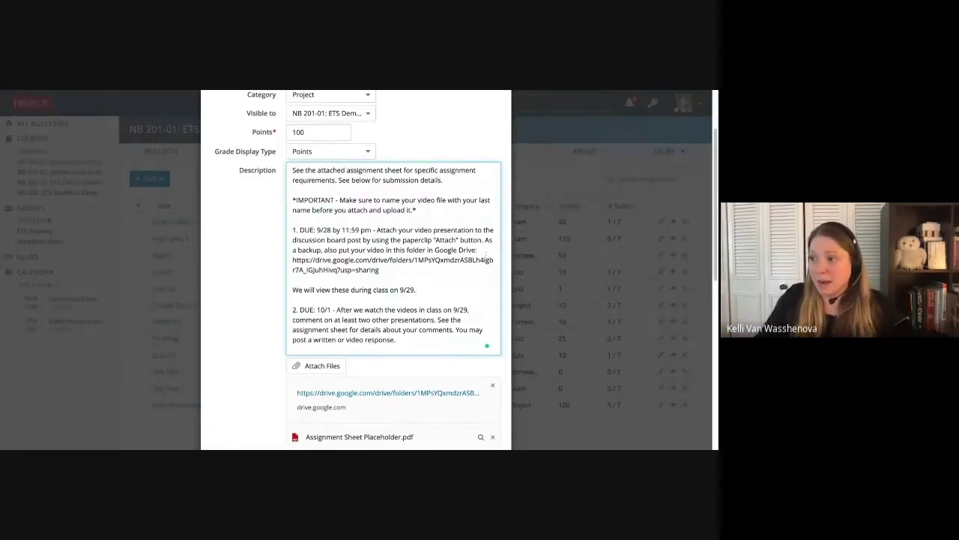
pyautogui.scroll(-1, 359, 389)
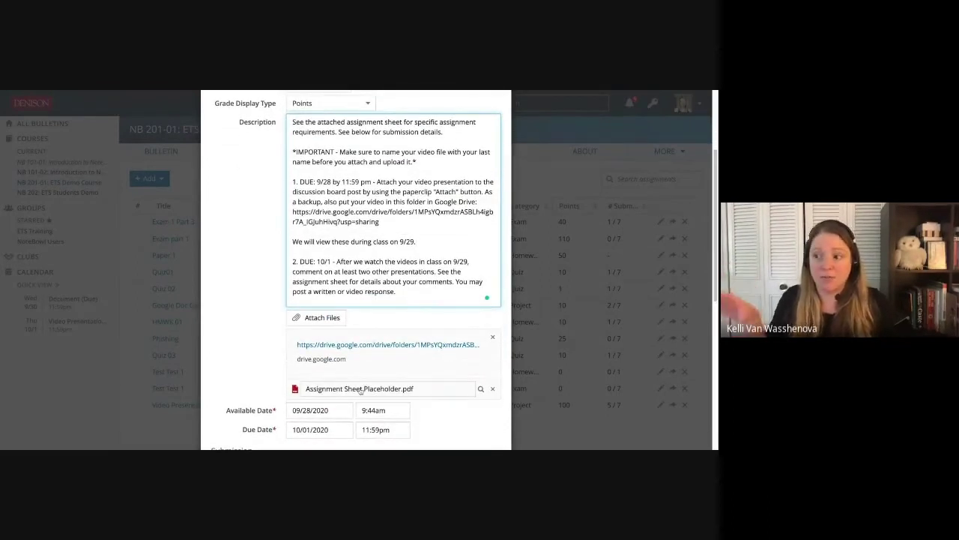
pyautogui.scroll(-7, 358, 368)
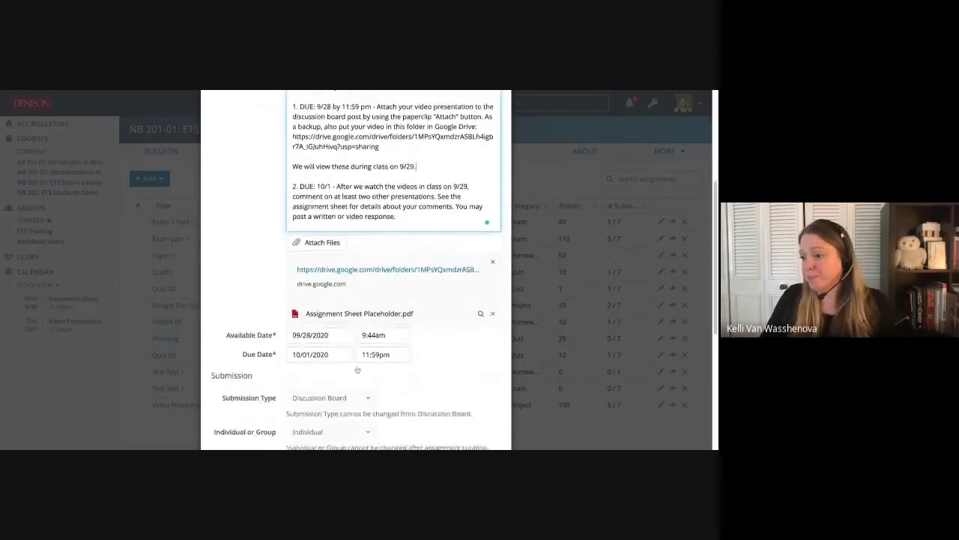
pyautogui.click(488, 420)
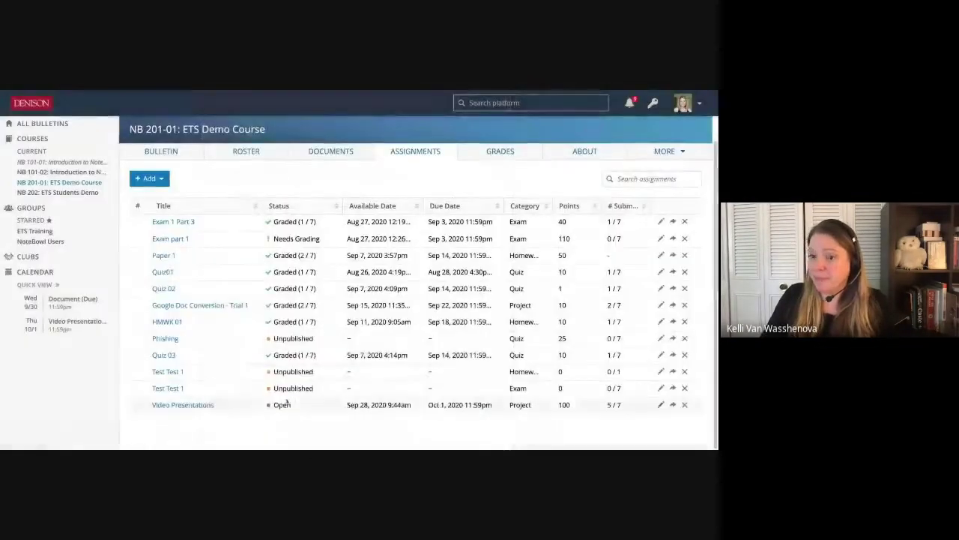
# - Open the Video Presentations assignment and review its description, linked folder, attachment and discussion board posts
pyautogui.click(186, 405)
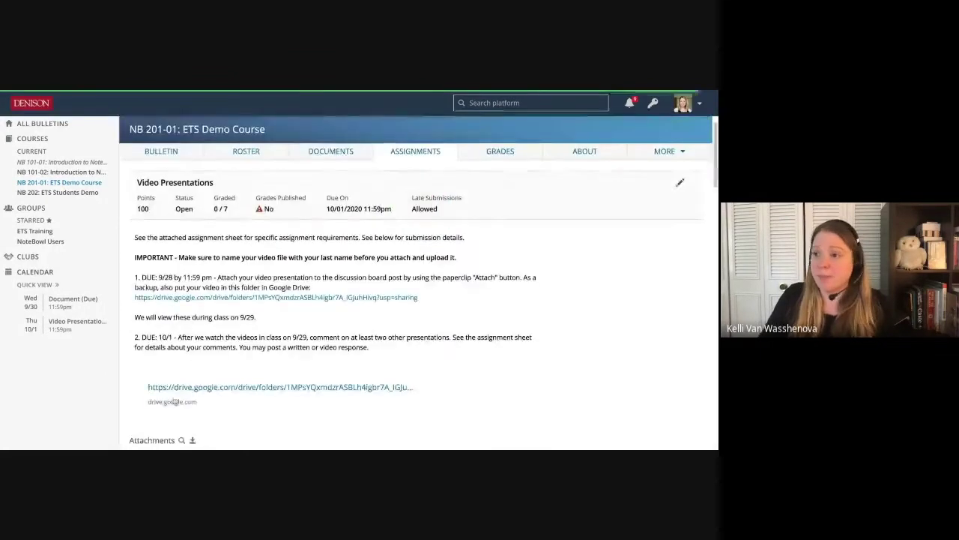
pyautogui.scroll(-1, 257, 322)
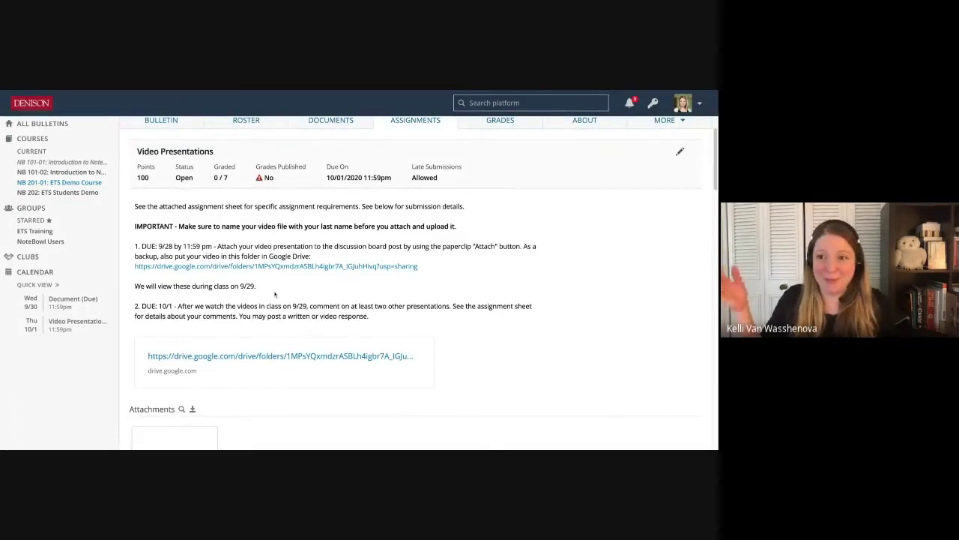
pyautogui.scroll(-2, 253, 280)
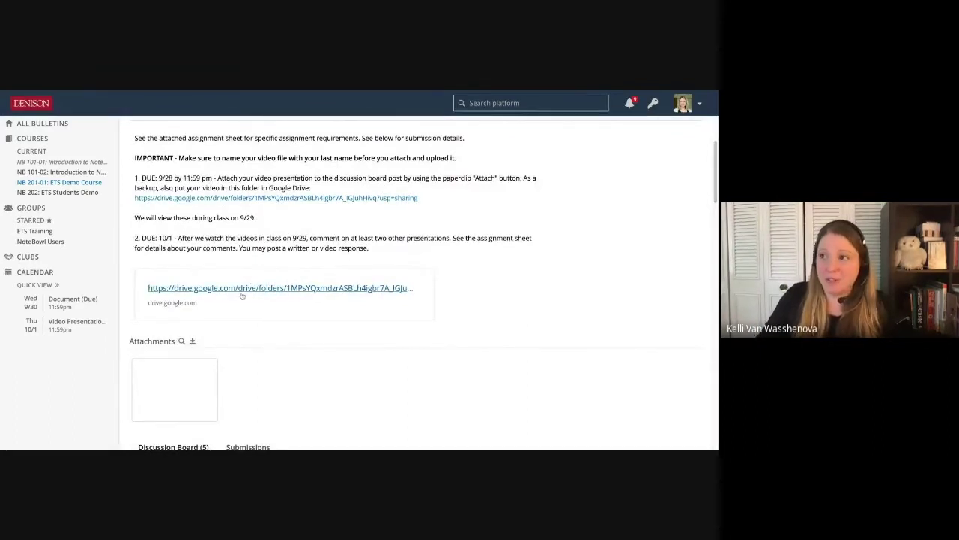
pyautogui.scroll(-5, 236, 294)
pyautogui.scroll(-1, 243, 296)
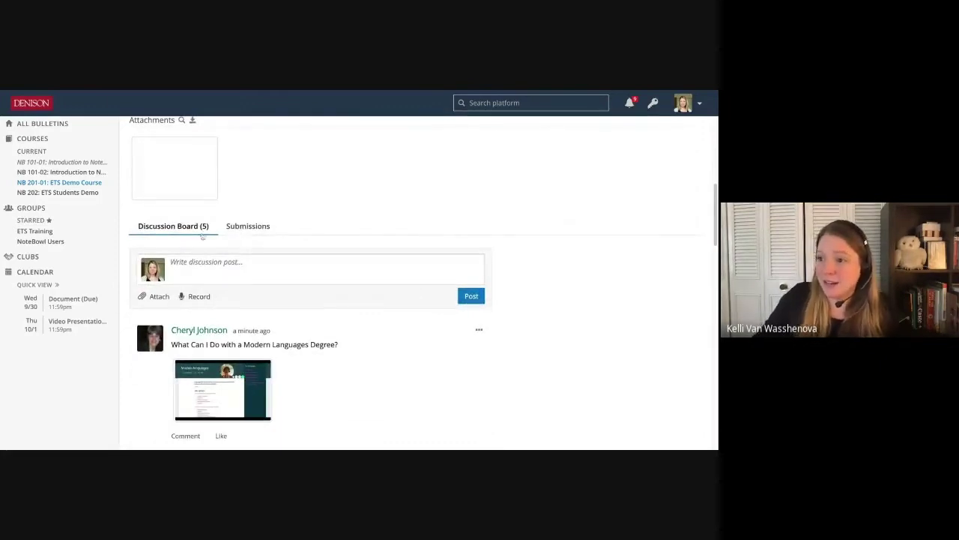
pyautogui.scroll(-4, 252, 293)
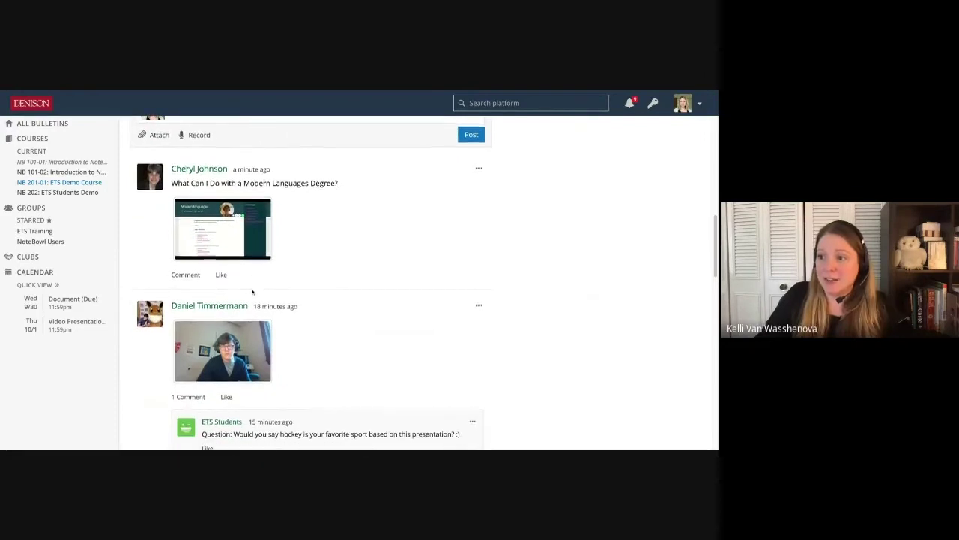
pyautogui.scroll(-5, 252, 292)
pyautogui.scroll(-4, 252, 292)
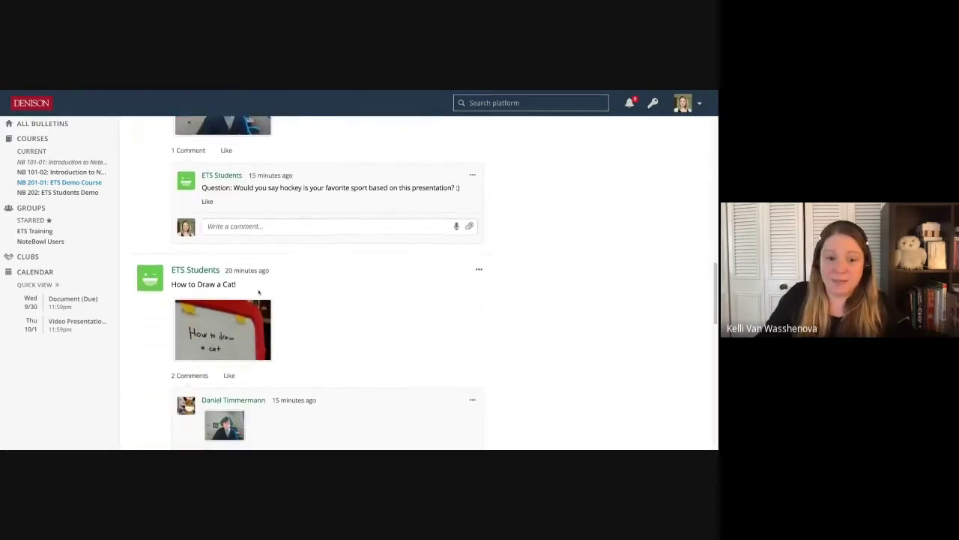
pyautogui.scroll(15, 283, 207)
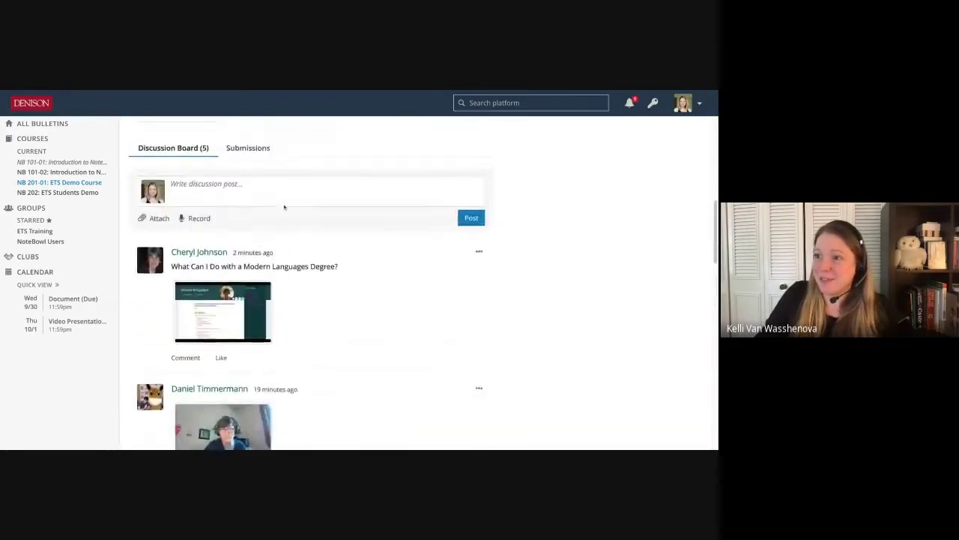
pyautogui.scroll(5, 286, 207)
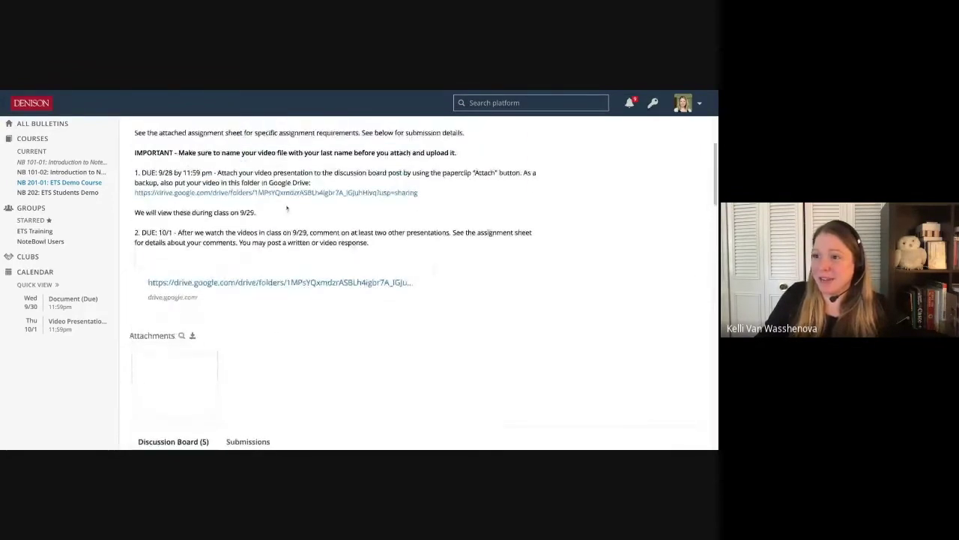
pyautogui.scroll(3, 296, 360)
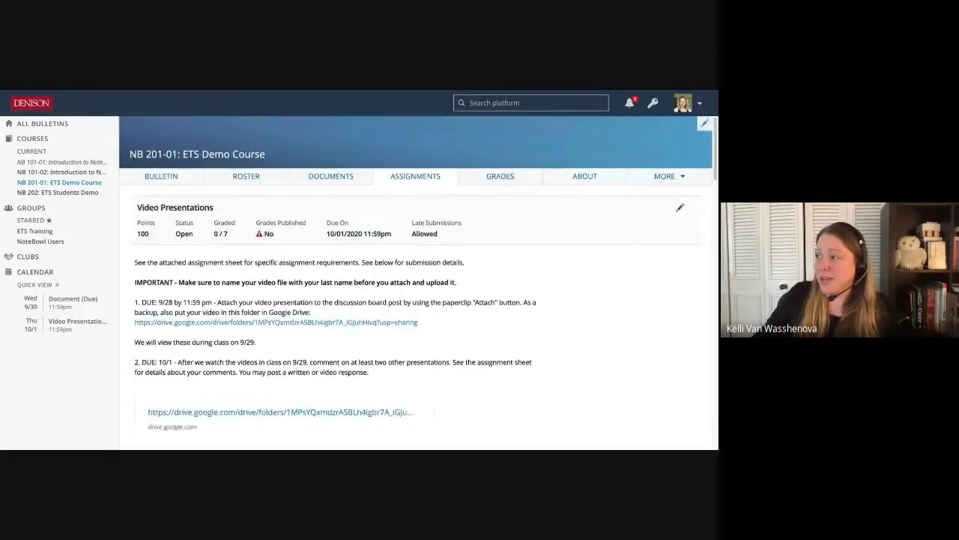
# - View the course as one of the individually listed students instead of the Generic Student
pyautogui.click(666, 176)
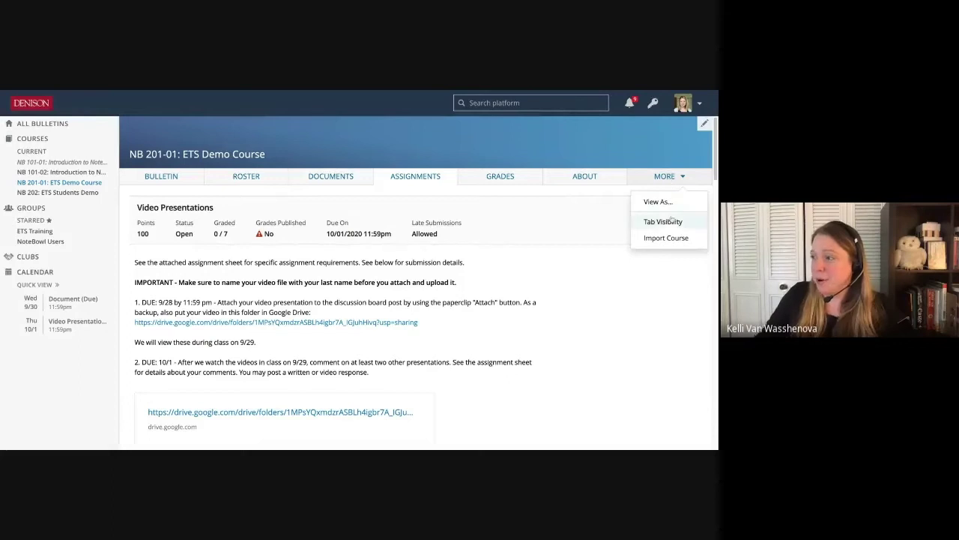
pyautogui.click(659, 202)
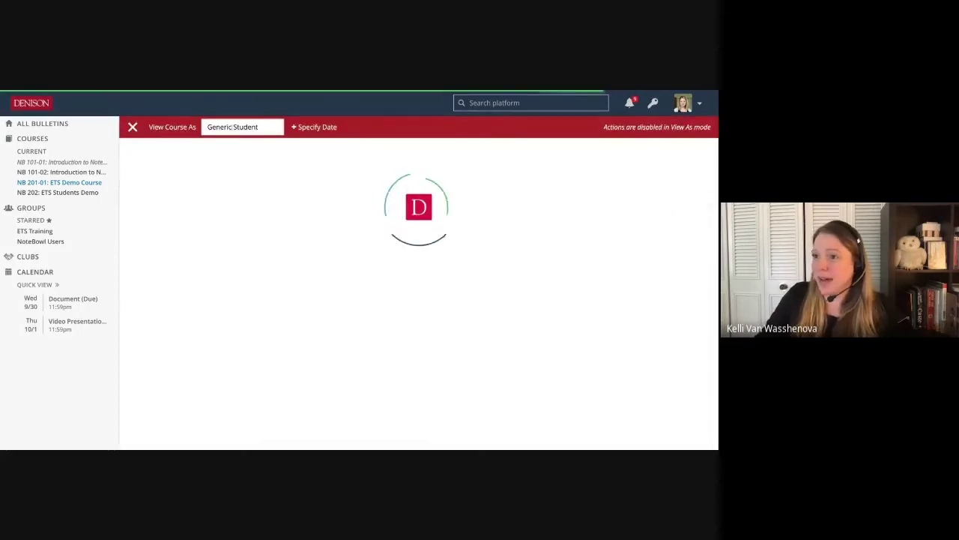
pyautogui.click(227, 127)
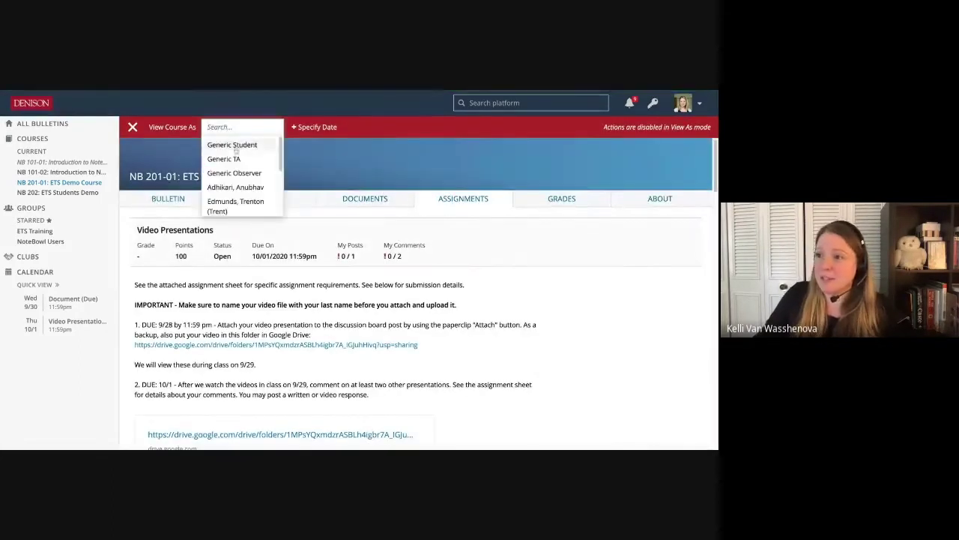
pyautogui.click(238, 204)
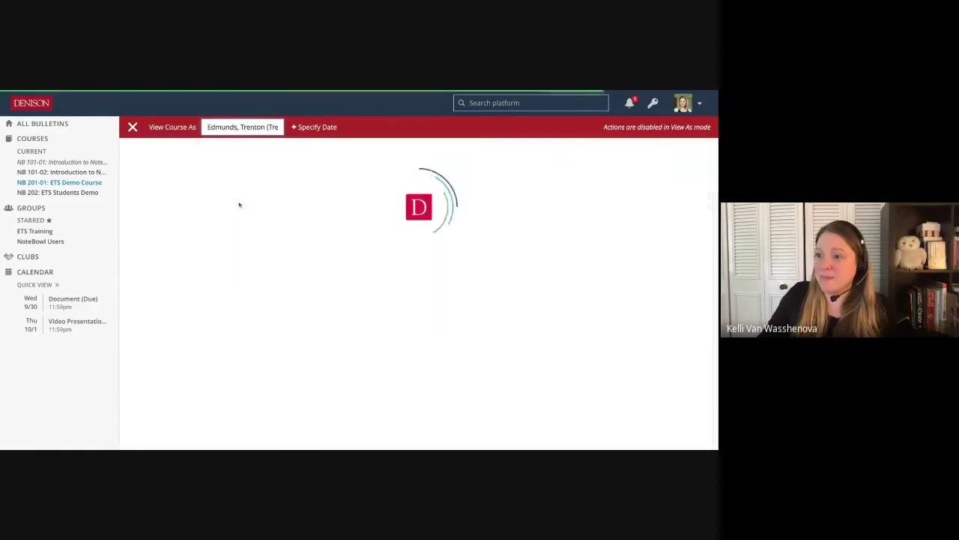
# - Examine the assignment instructions, discussion board and post requirements in the student view, and switch to the Google Slides presentation
pyautogui.scroll(-4, 334, 227)
pyautogui.scroll(-2, 336, 230)
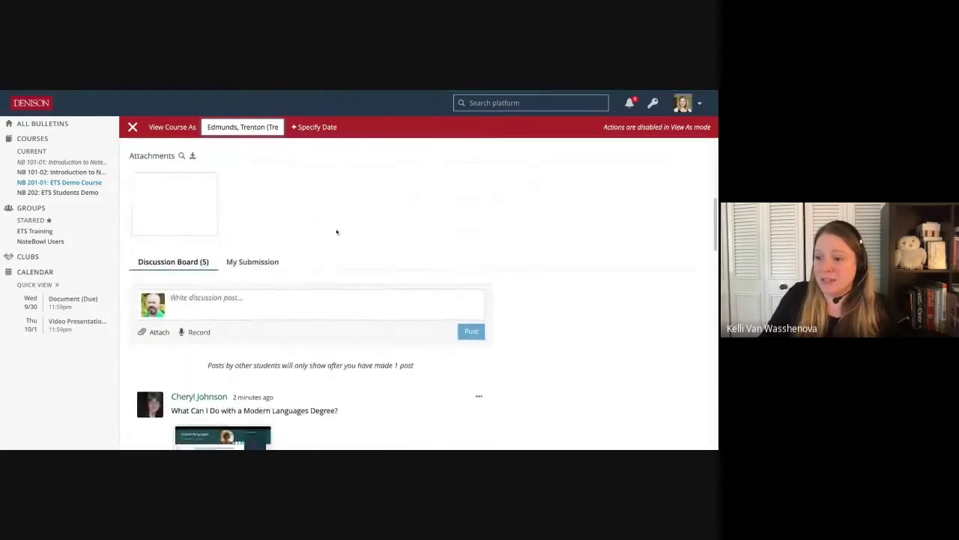
pyautogui.scroll(5, 339, 232)
pyautogui.scroll(-3, 368, 228)
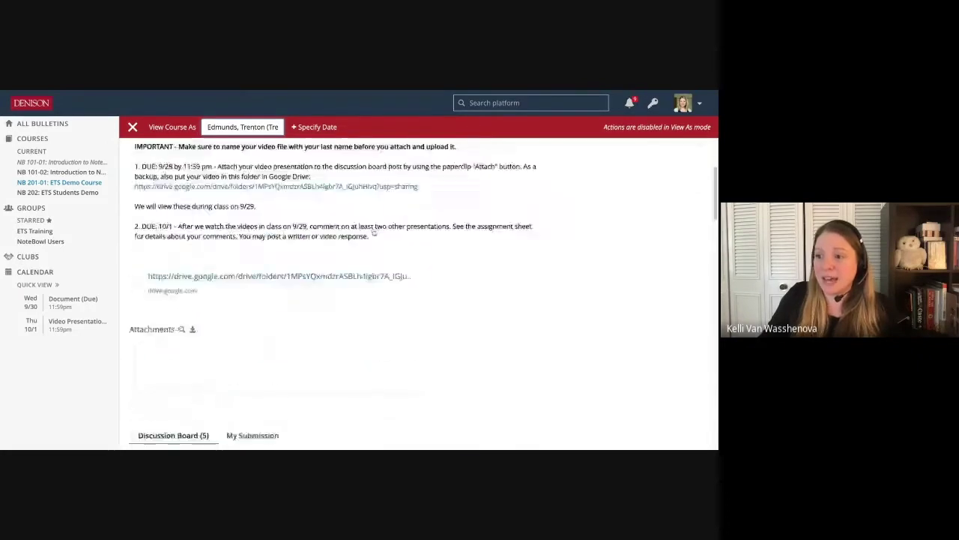
pyautogui.scroll(5, 373, 228)
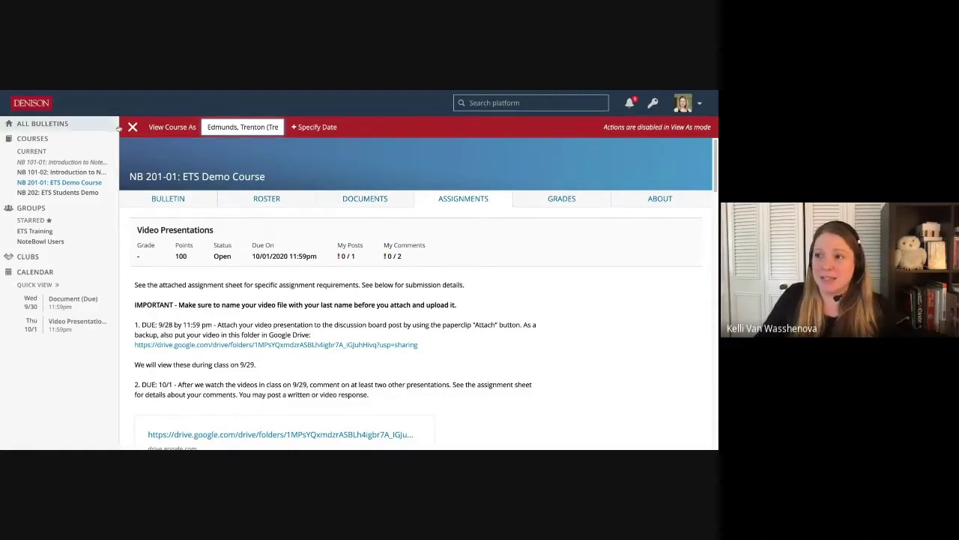
pyautogui.hotkey('alt', 'Tab')
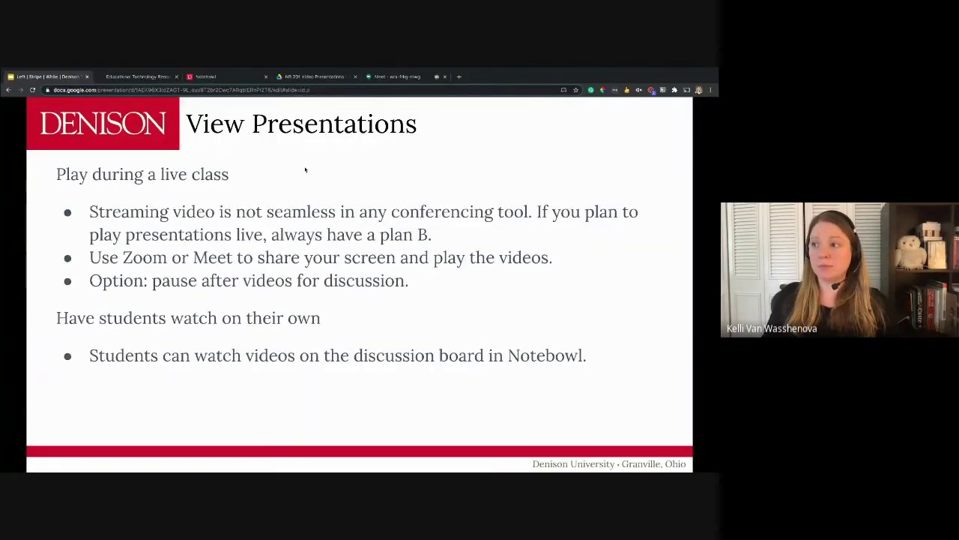